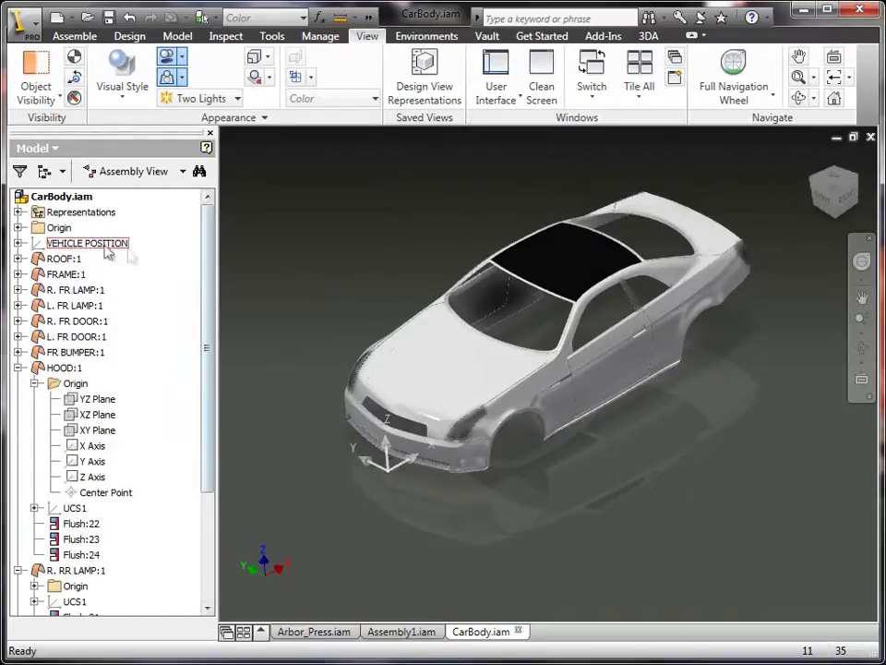
- Redefine the VEHICLE POSITION UCS by repositioning and rotating its triad onto the hood so the whole car body moves with it
right_click(109, 244)
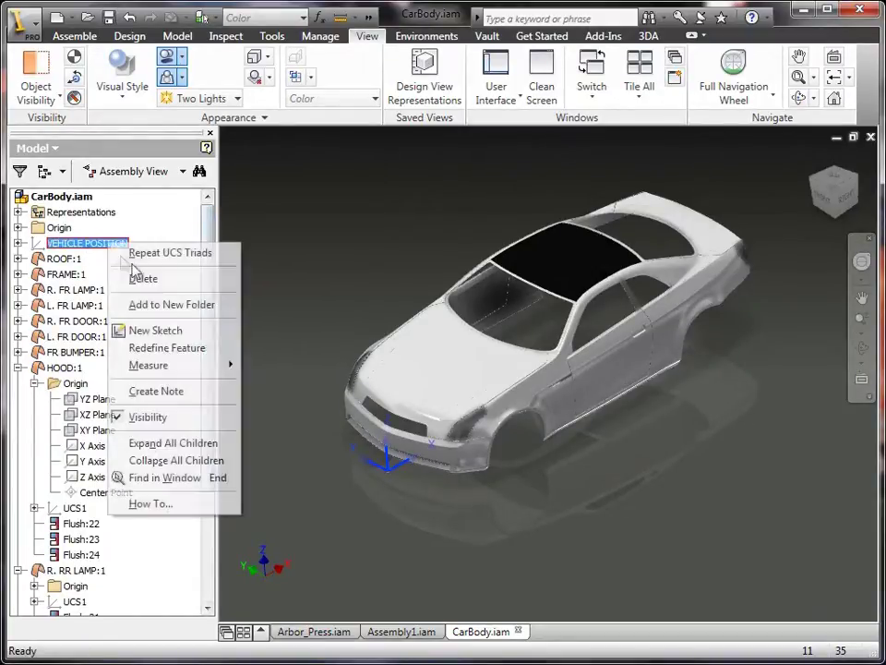
click(166, 347)
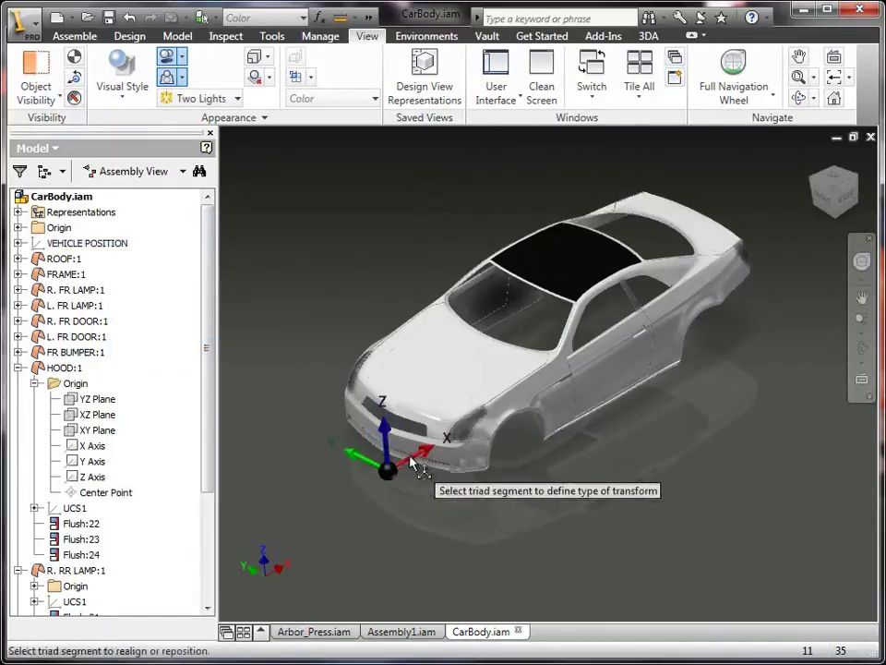
drag(424, 452, 477, 352)
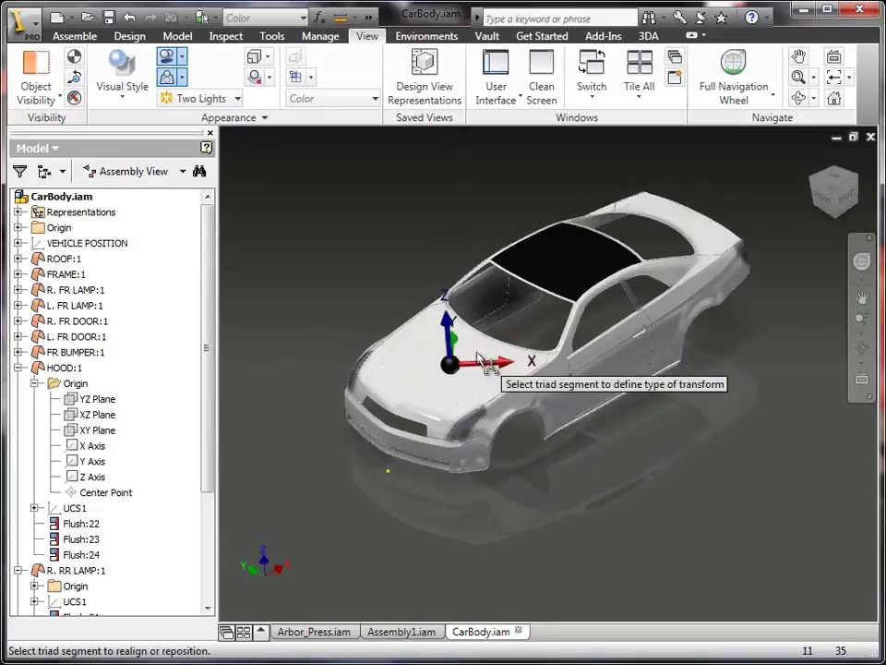
right_click(425, 171)
click(460, 187)
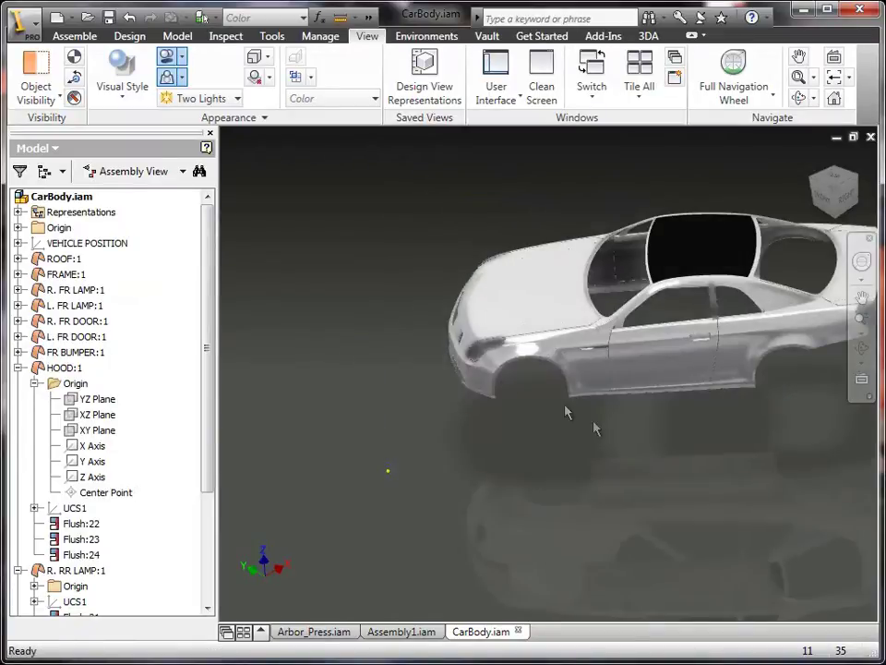
scroll(435, 456, down, 1)
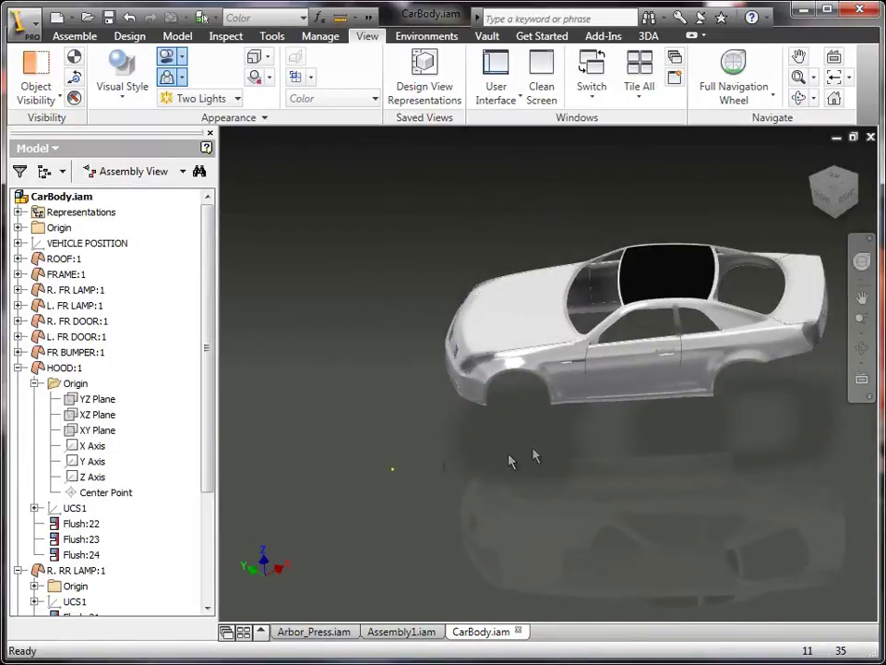
scroll(556, 439, down, 1)
key(F4)
drag(568, 414, 664, 395)
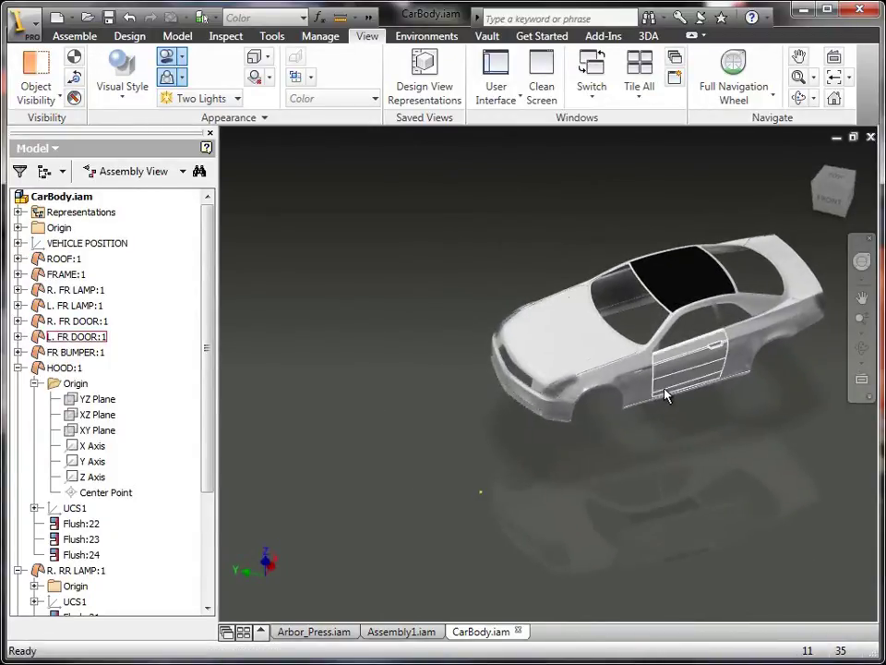
scroll(514, 461, up, 1)
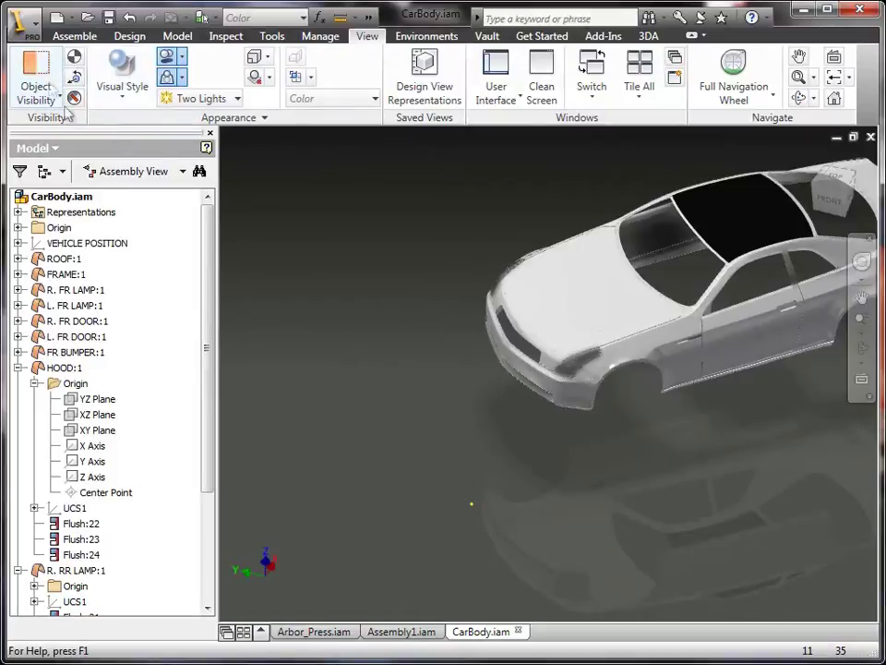
- Review the Assembly, Motion, Transitional and Constraint Set options of the Place Constraint command, then leave without placing a constraint
key(c)
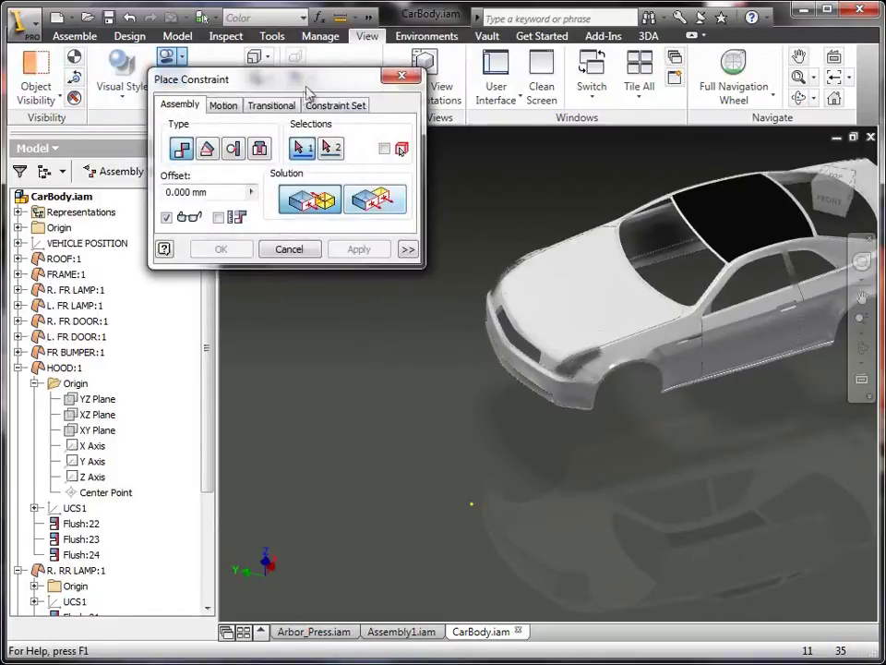
drag(314, 90, 508, 132)
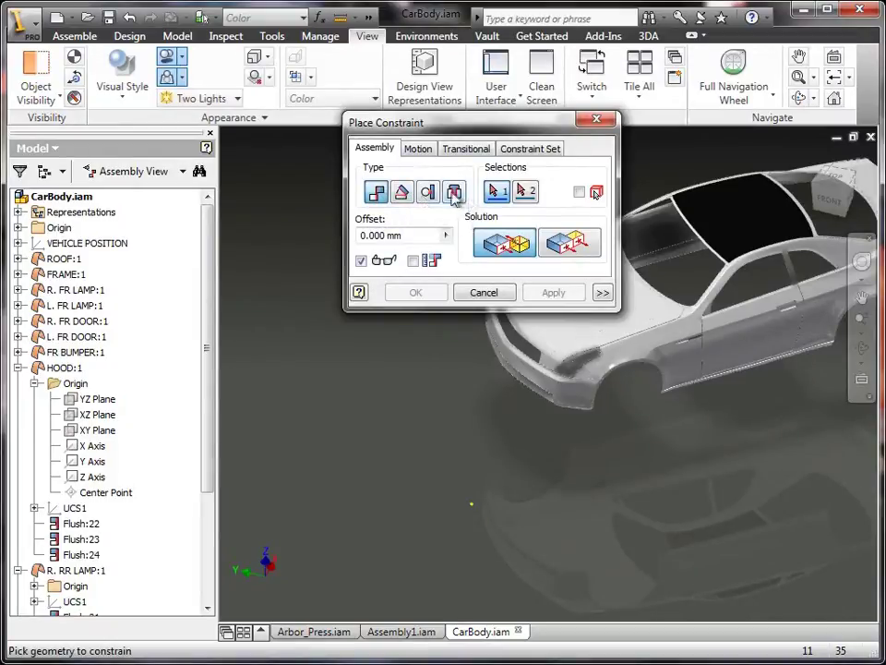
click(417, 148)
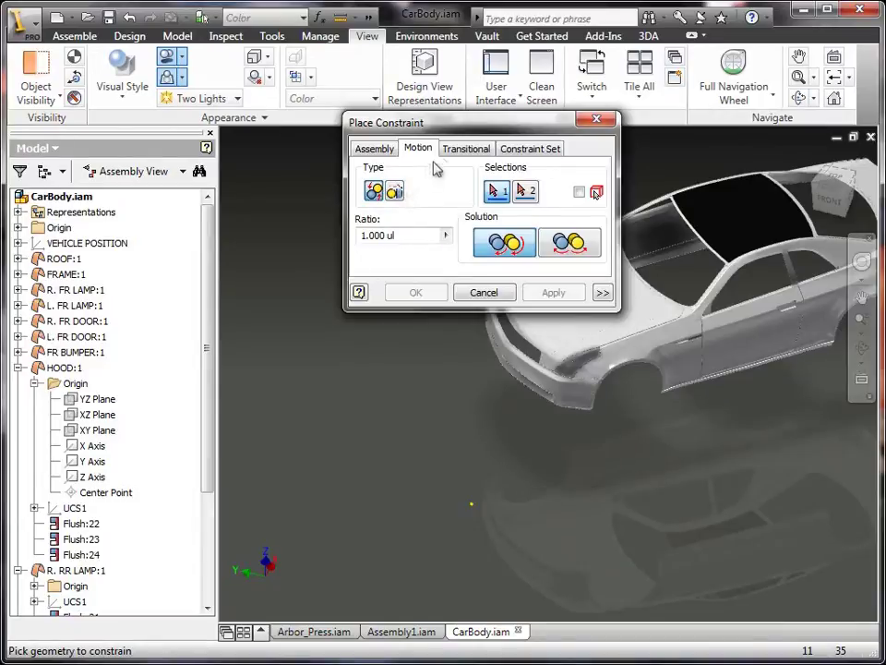
click(478, 151)
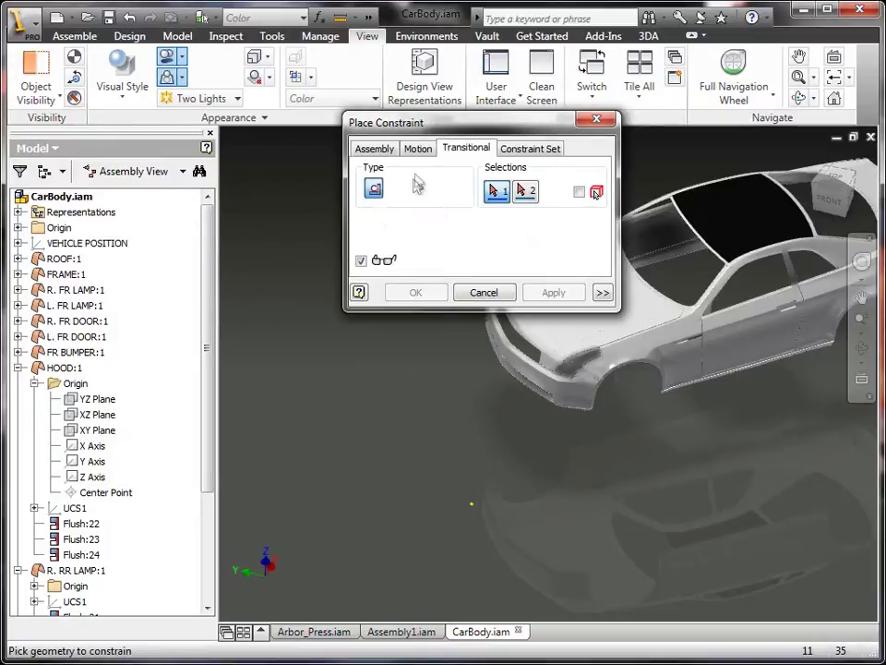
click(530, 150)
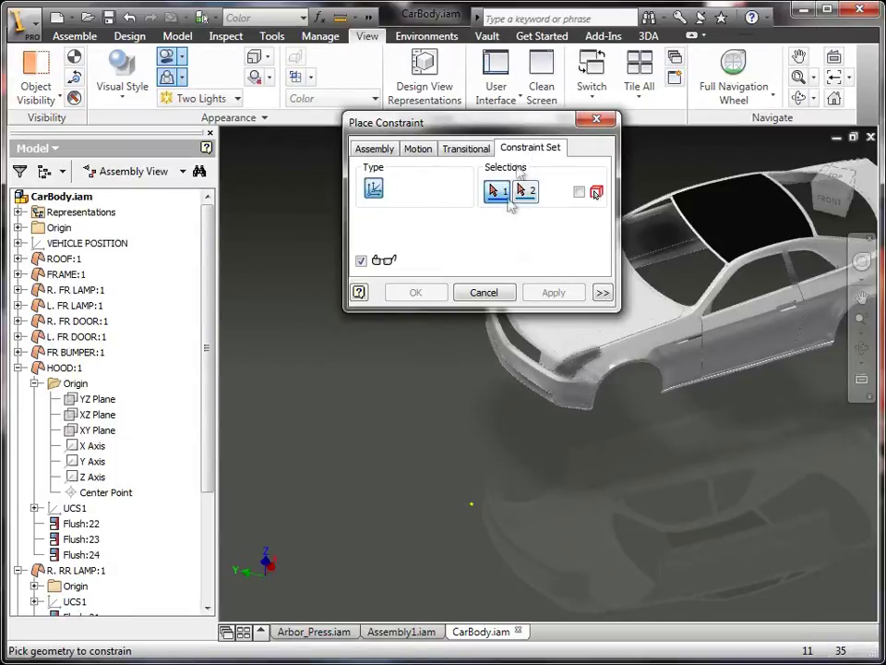
click(482, 292)
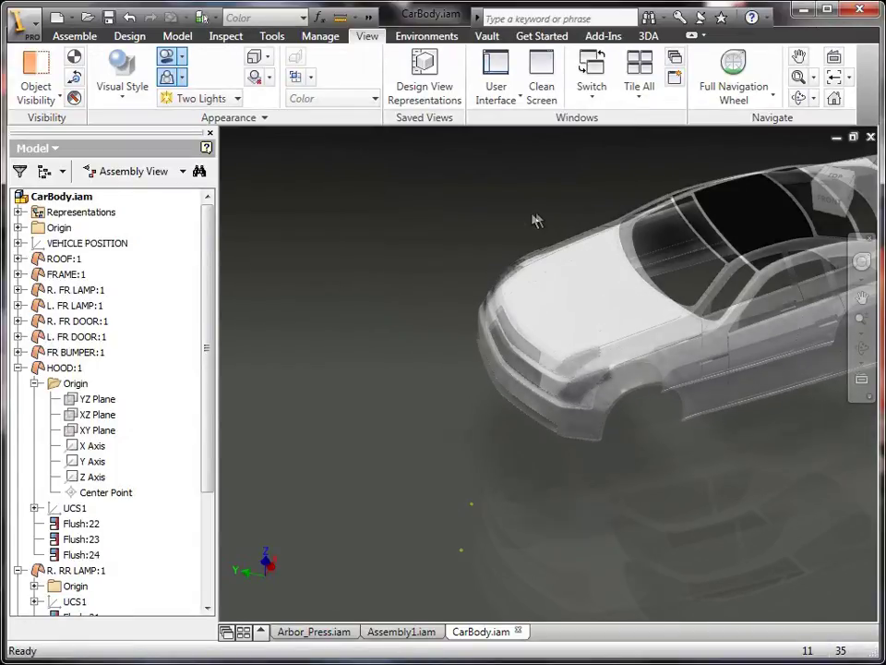
- Switch to the Arbor_Press.iam assembly and bring up its assembly tools
scroll(531, 294, up, 2)
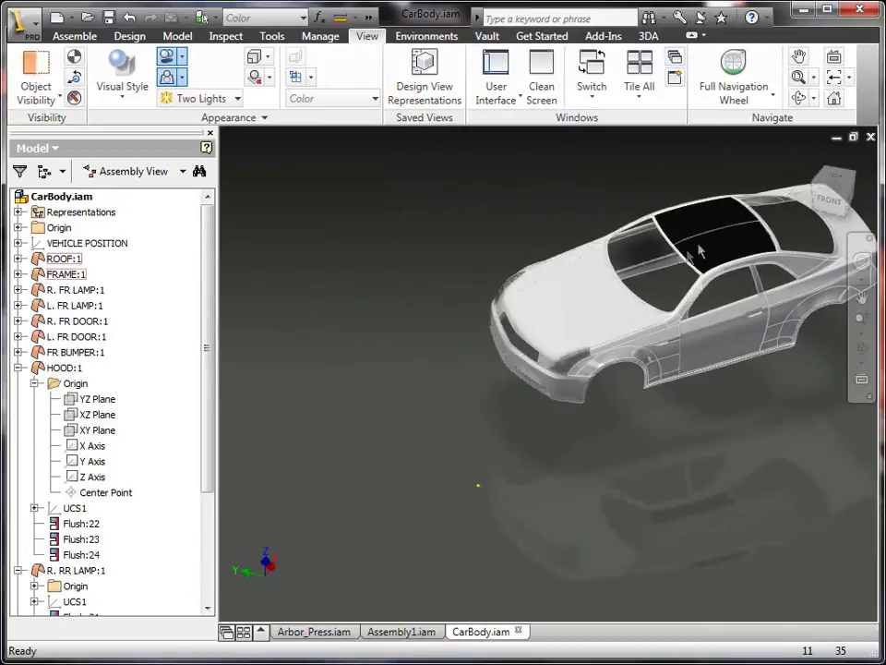
middle_drag(792, 224, 617, 292)
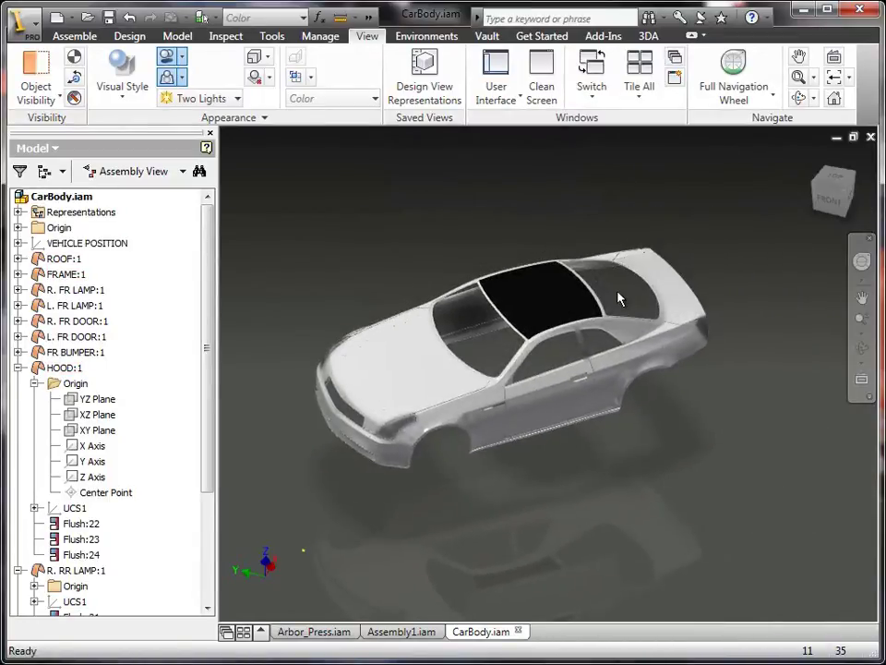
click(74, 36)
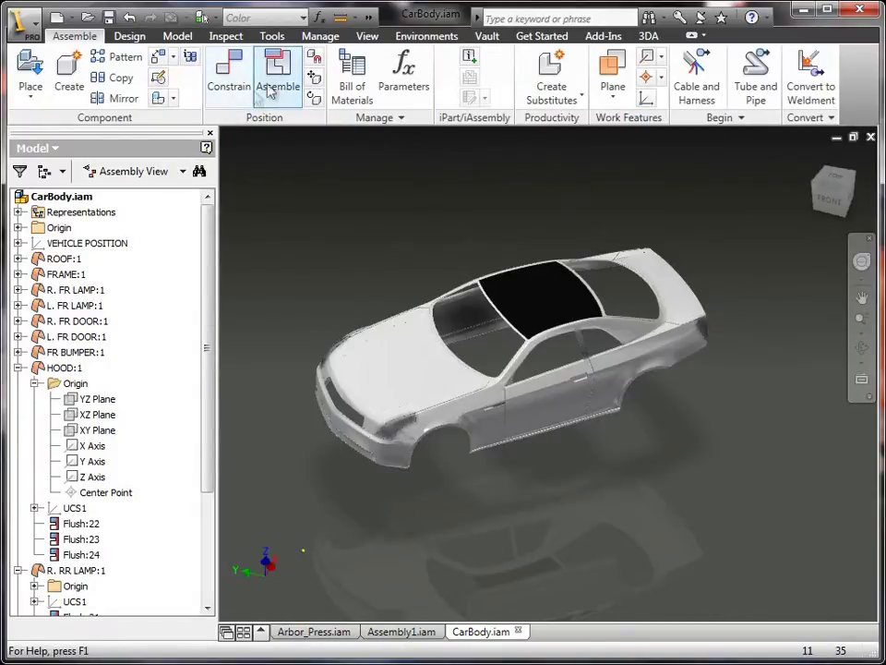
click(282, 631)
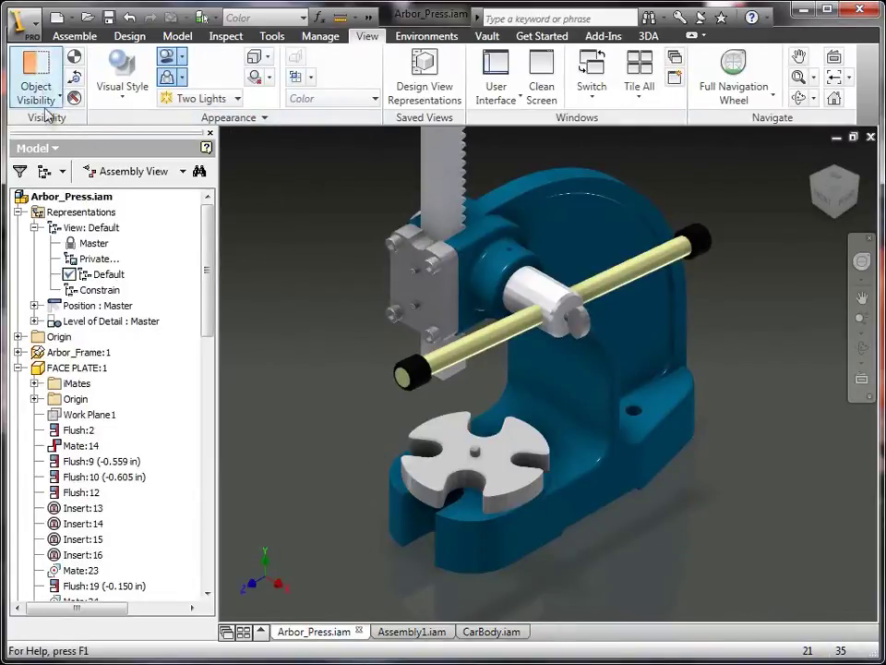
click(74, 36)
- Delete all of the face plate's constraints in the arbor press, from Flush:2 through the last flush constraint
click(441, 309)
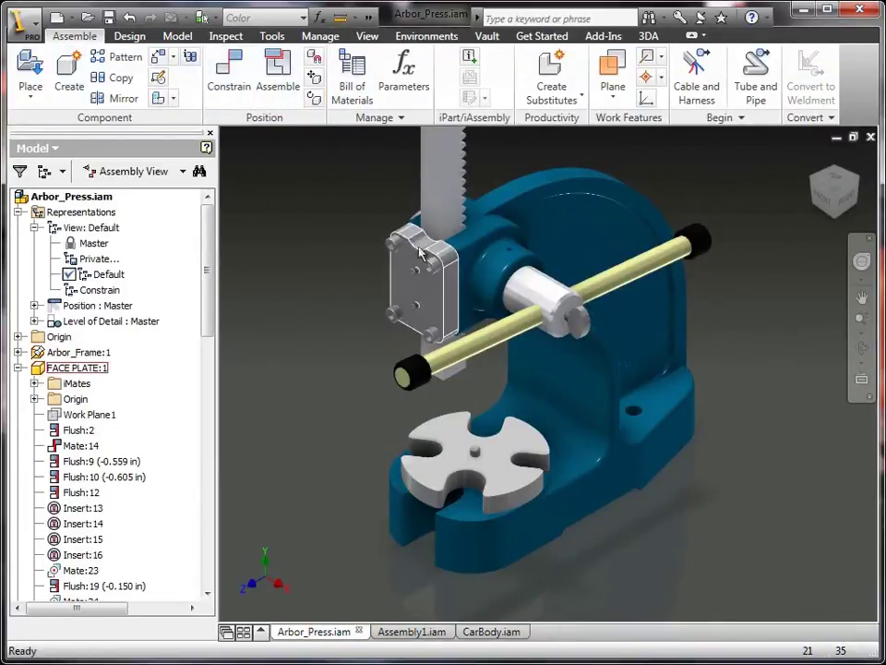
click(77, 430)
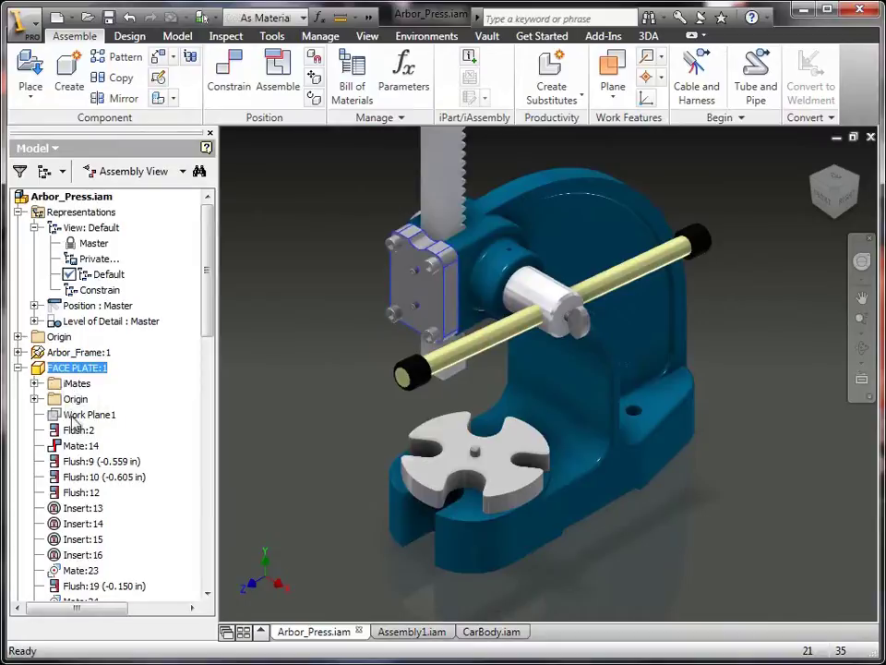
scroll(76, 526, down, 3)
shift+click(86, 525)
right_click(87, 525)
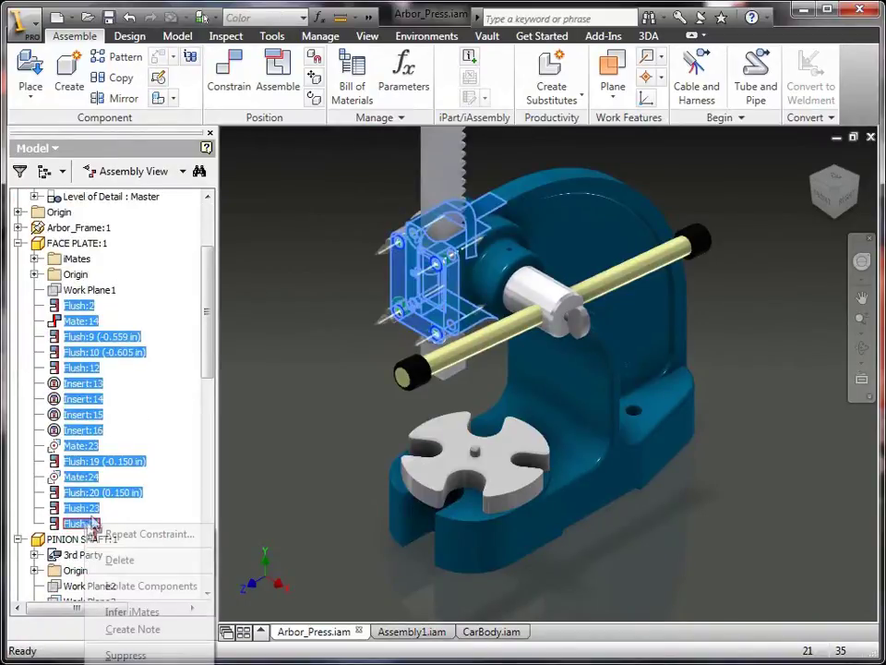
click(132, 565)
- Pull the freed face plate, the thin rectangular plate and several cap screws away from the press frame
drag(434, 273, 308, 300)
drag(354, 379, 460, 238)
drag(426, 274, 313, 202)
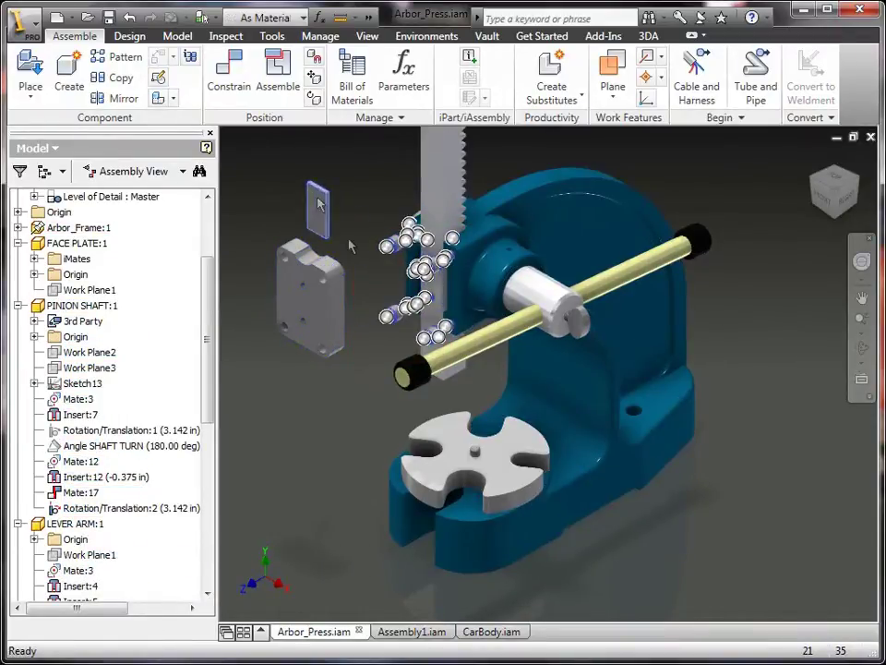
click(382, 291)
drag(354, 338, 316, 165)
click(355, 238)
drag(401, 244, 350, 168)
- Isolate the arbor frame and face plate, and move the face plate closer to its mounting face
scroll(332, 287, up, 5)
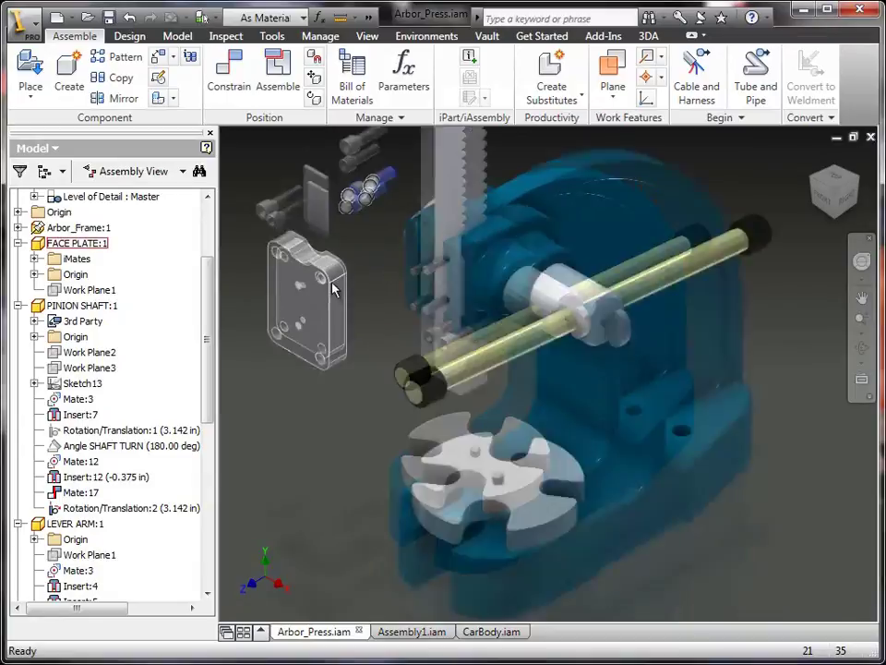
scroll(430, 282, down, 5)
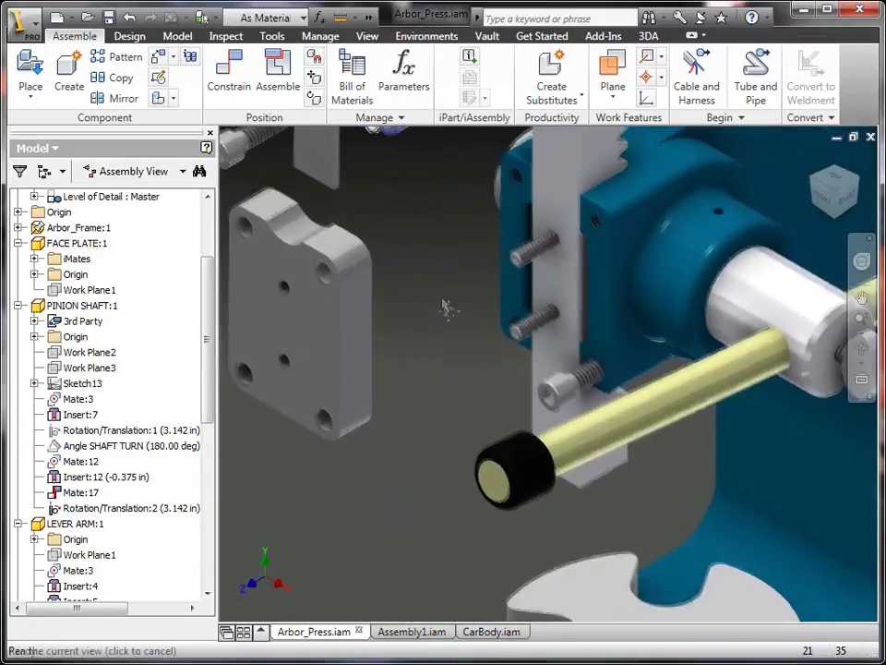
click(584, 292)
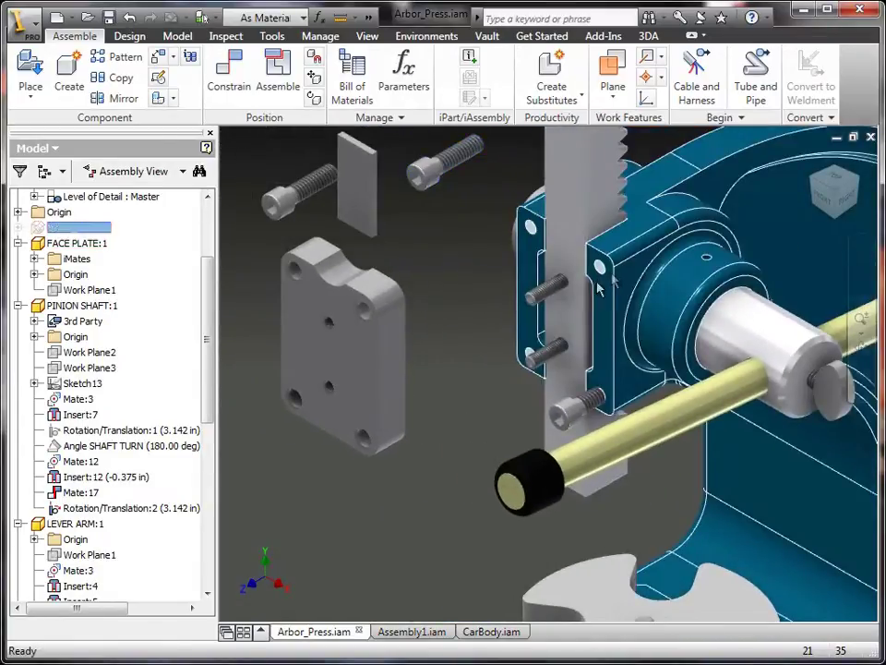
ctrl+click(394, 338)
right_click(394, 337)
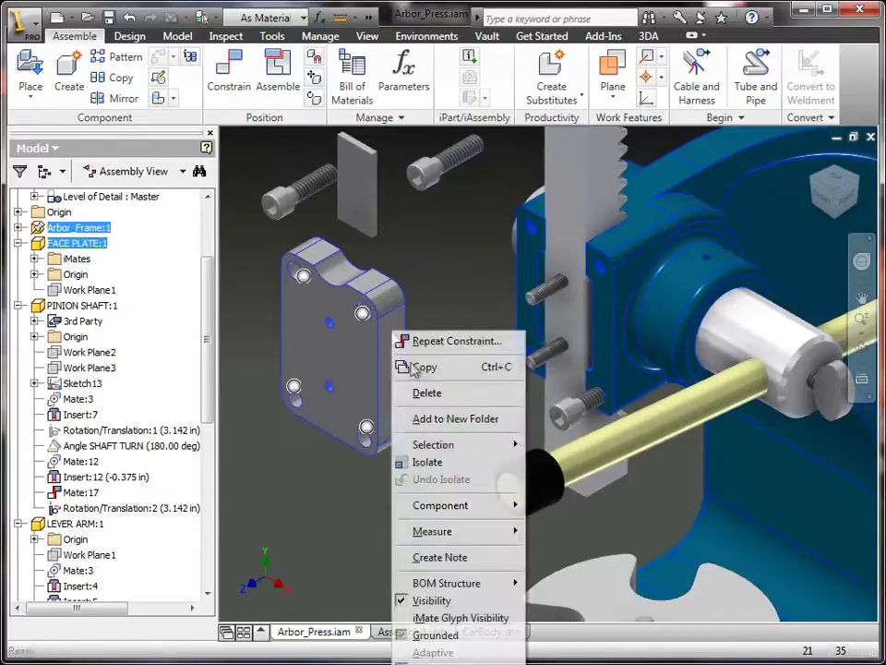
click(445, 460)
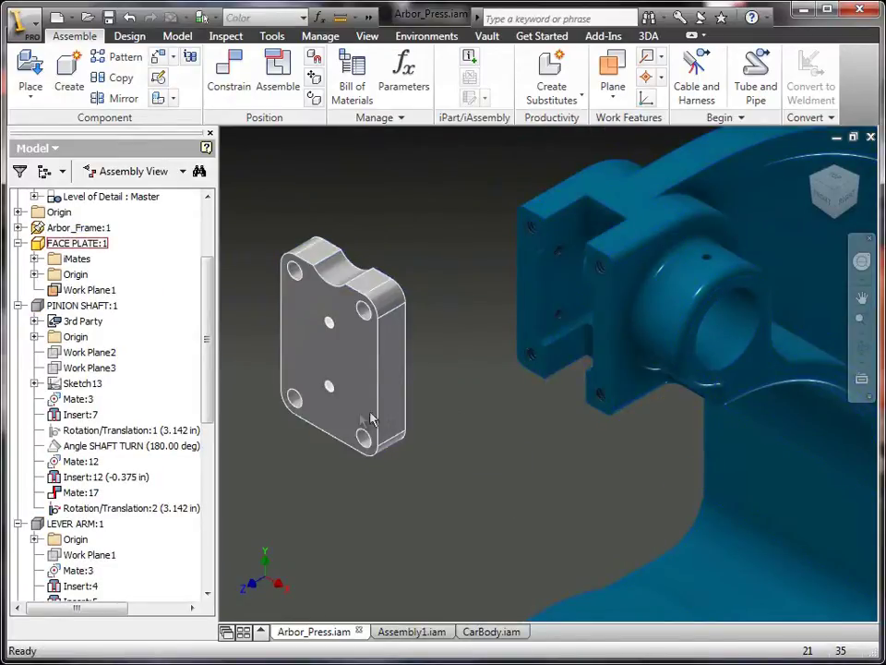
drag(366, 419, 470, 439)
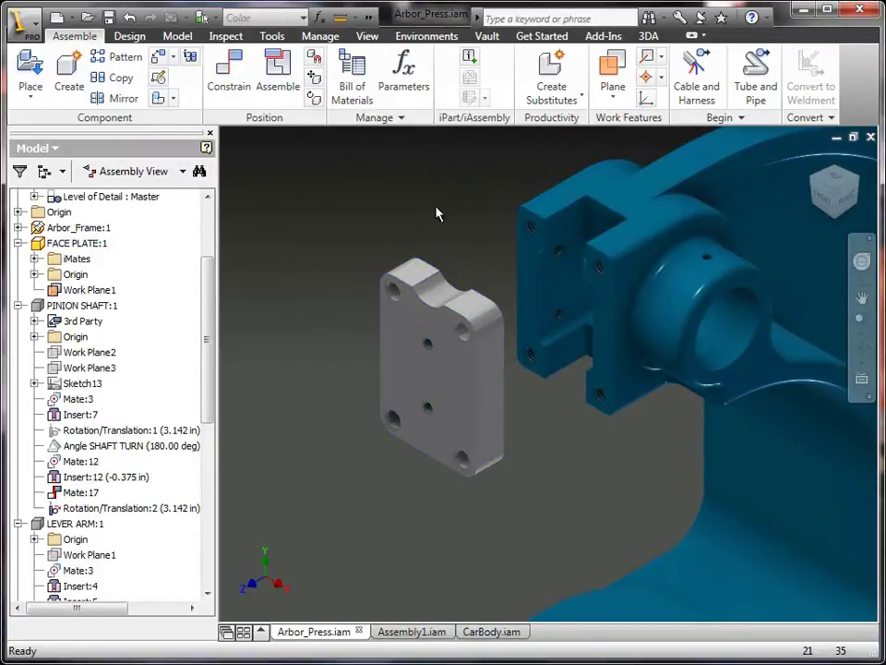
- Use Assemble to insert the face plate's upper corner hole into the frame's upper threaded hole beside the shaft boss, with a 0.000 in offset
click(281, 82)
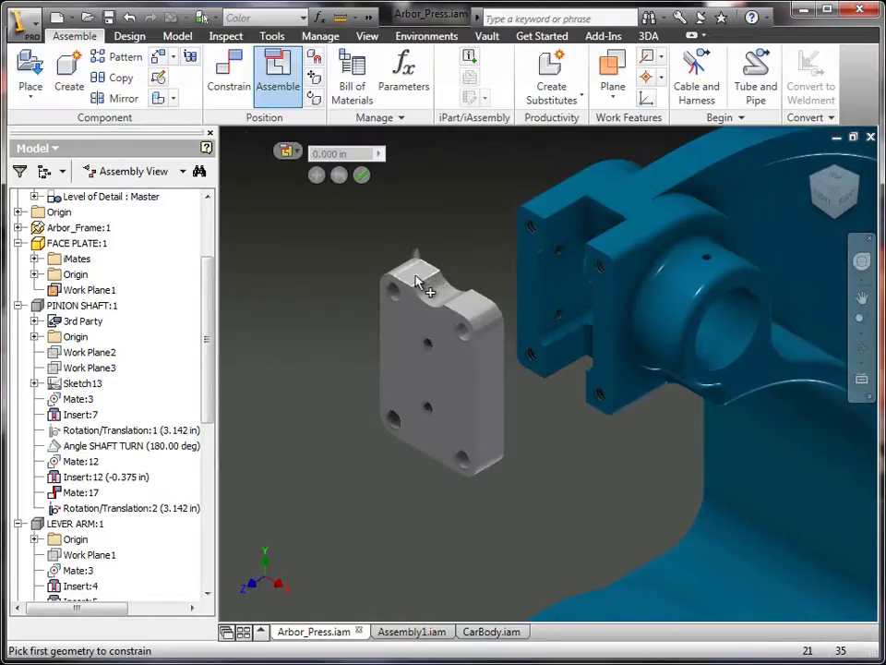
click(503, 319)
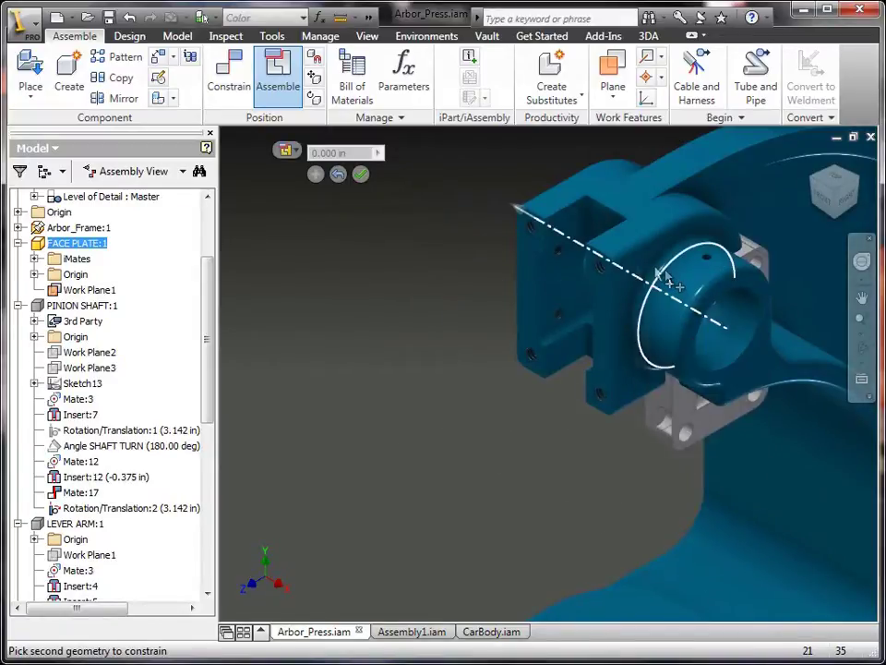
click(590, 273)
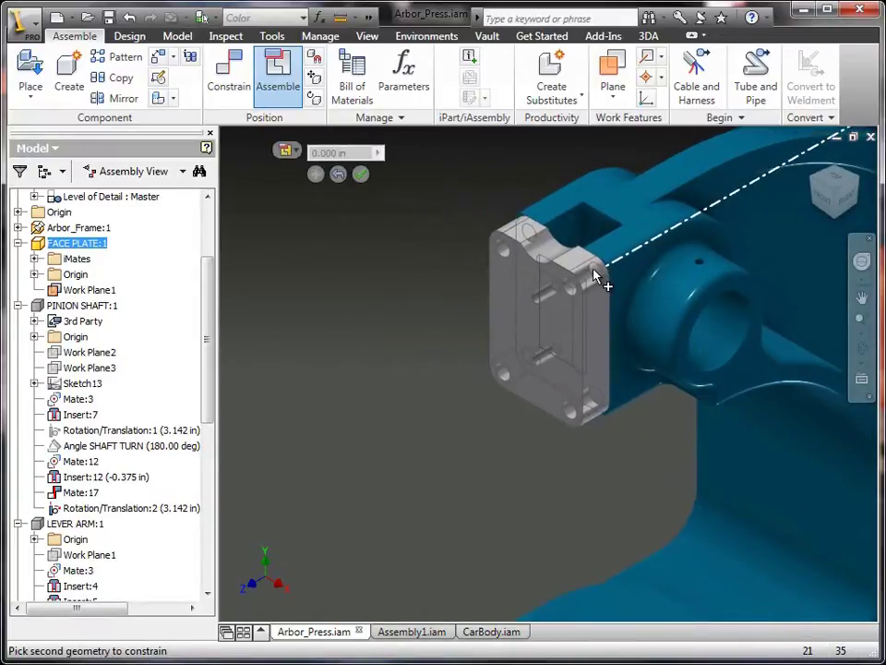
click(595, 276)
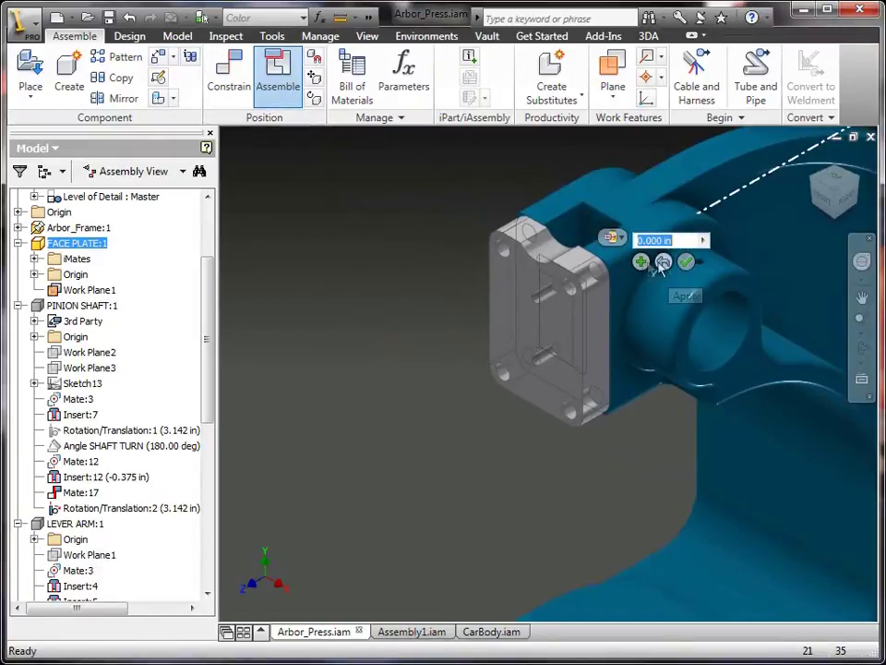
click(686, 263)
- Swing the inserted face plate about its hole, and use Assemble to flush its top face with the frame's top face at 0.000 in offset
drag(523, 252, 366, 238)
click(277, 76)
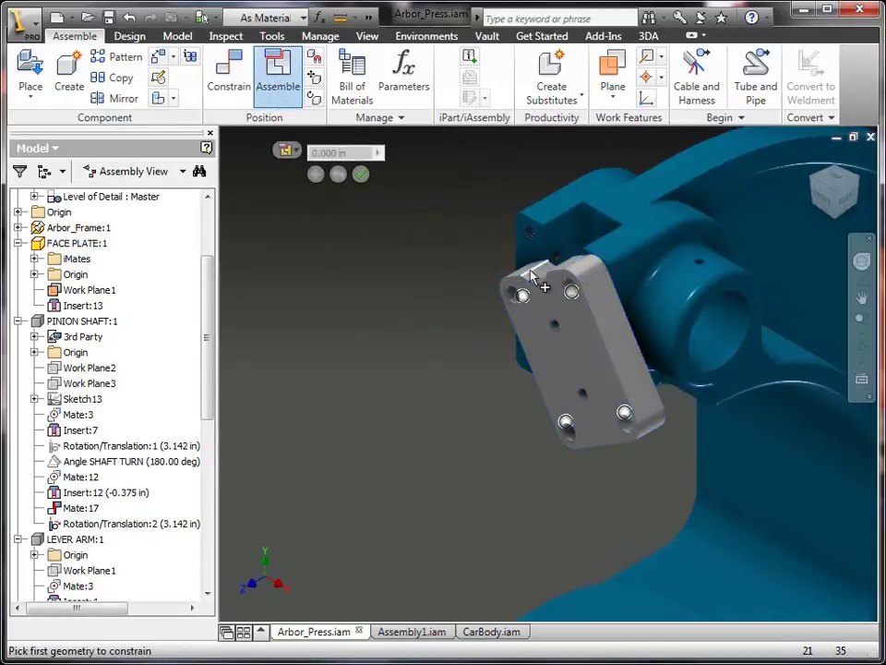
scroll(536, 282, up, 2)
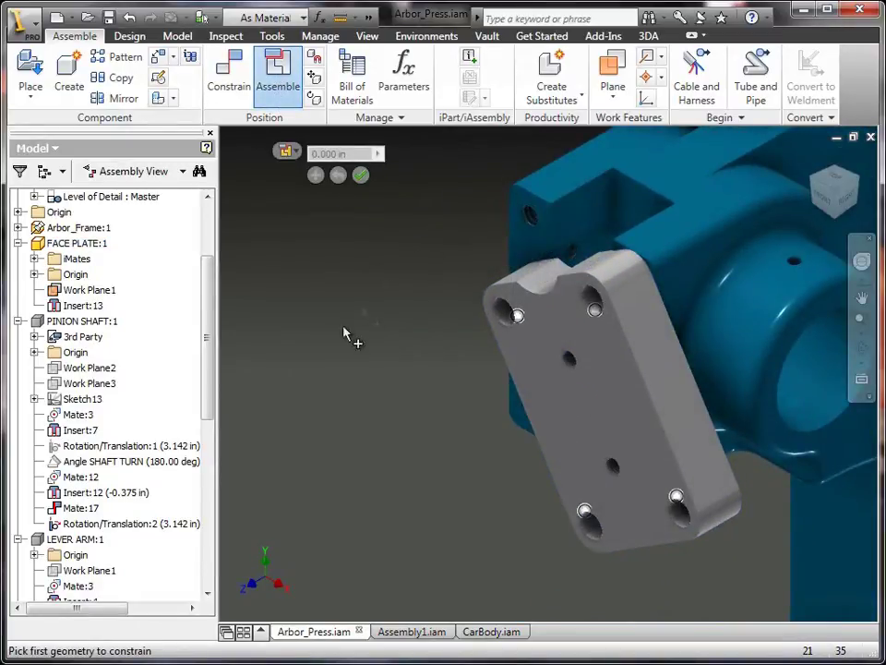
scroll(355, 325, down, 2)
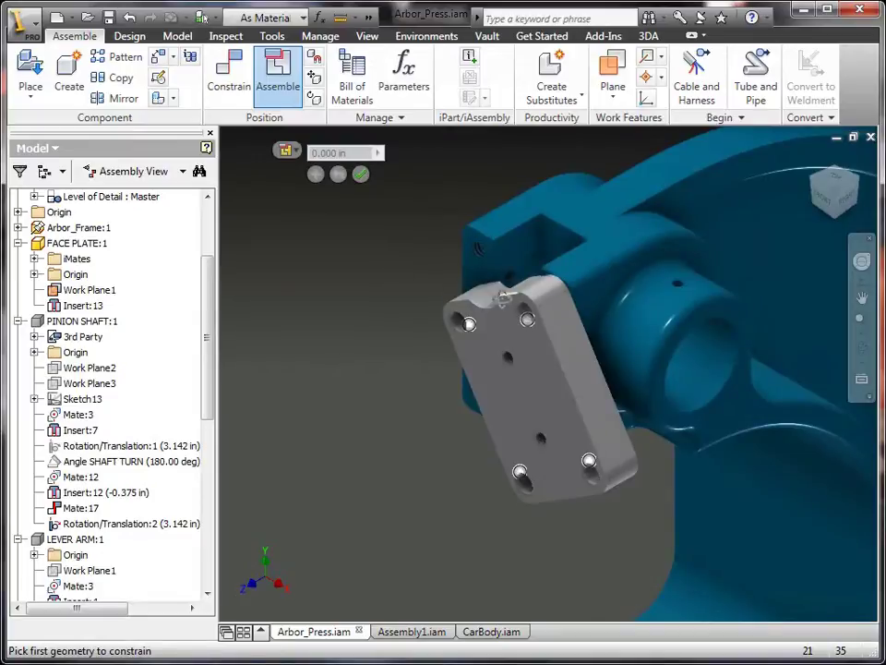
key(F4)
drag(523, 311, 542, 360)
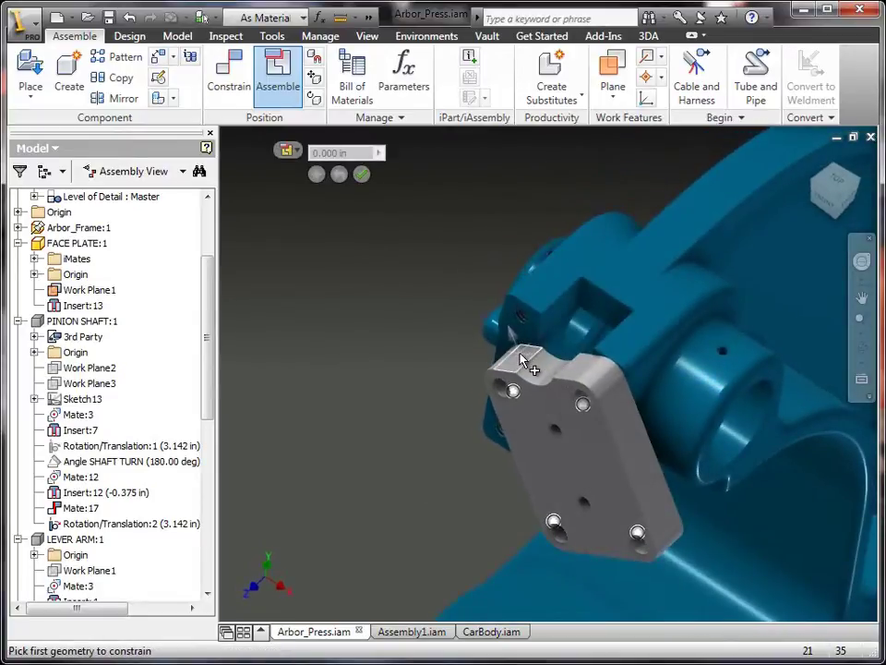
click(521, 359)
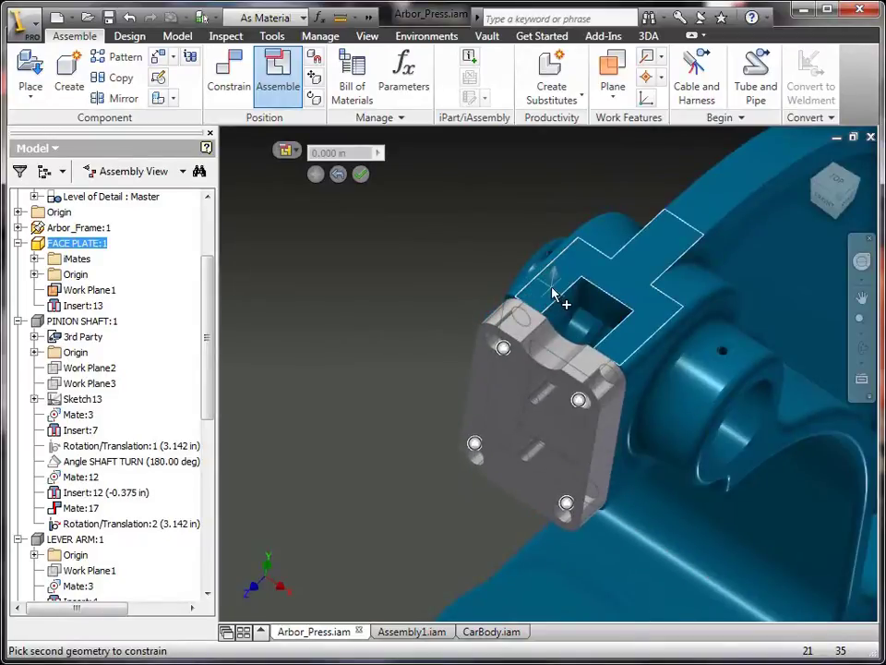
click(552, 293)
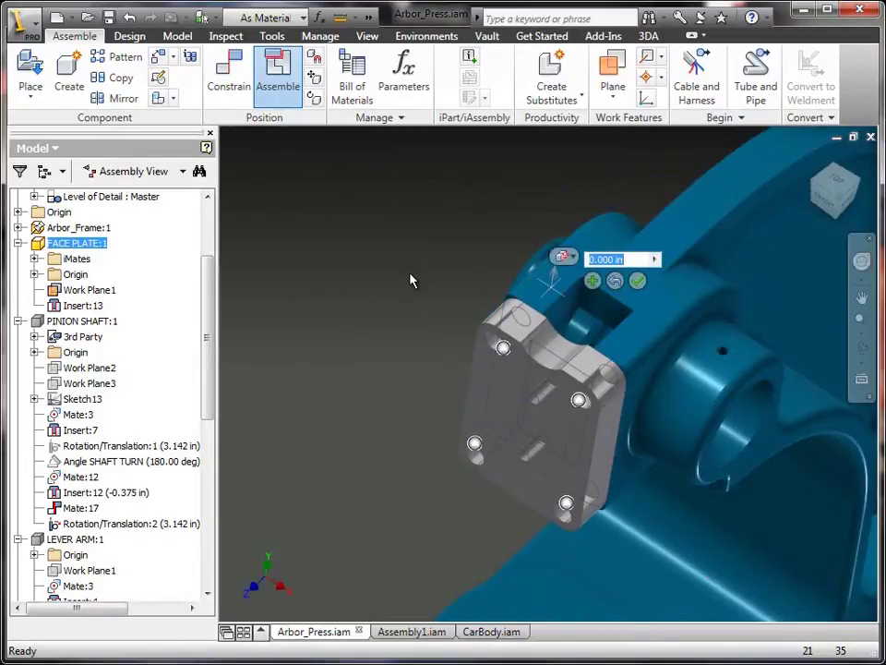
click(638, 280)
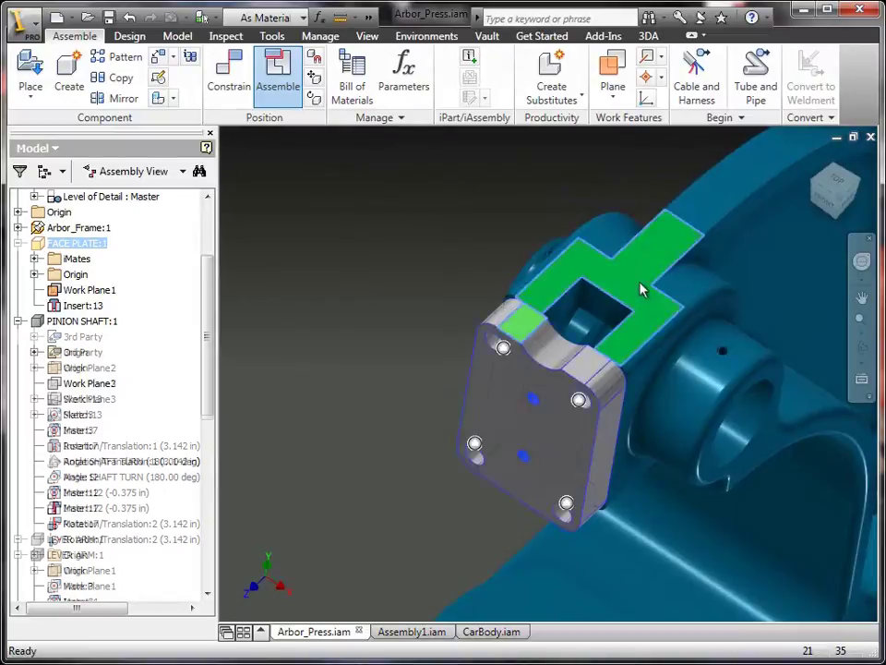
- Undo the face plate's flush and insert constraints so the plate is free of the frame
click(349, 327)
click(242, 96)
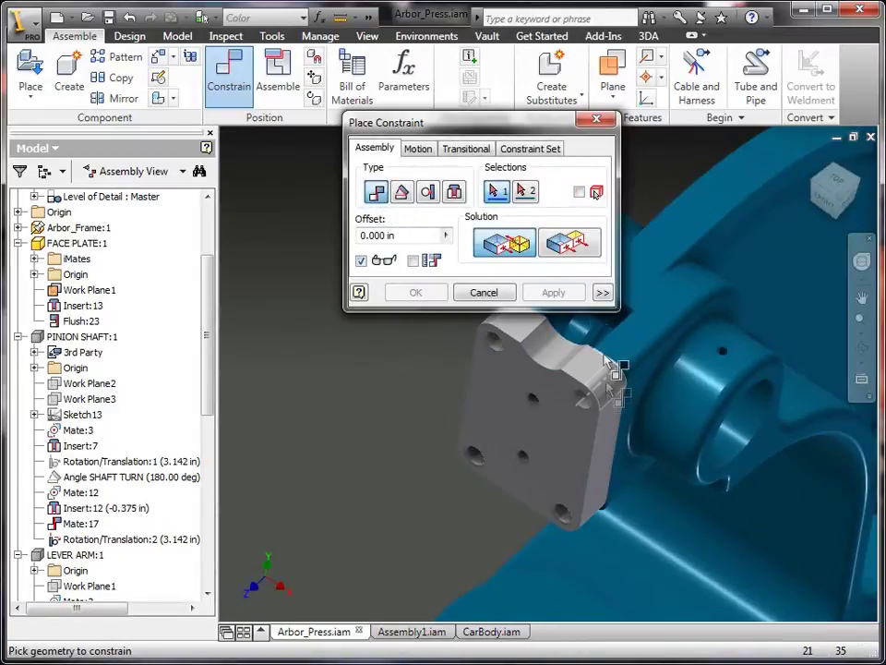
click(501, 294)
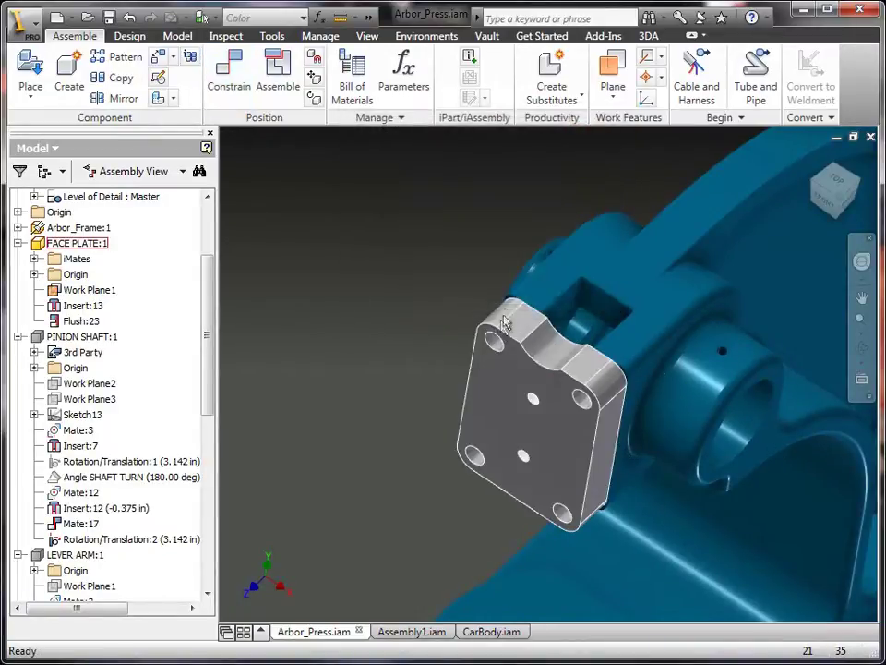
key(ctrl+z)
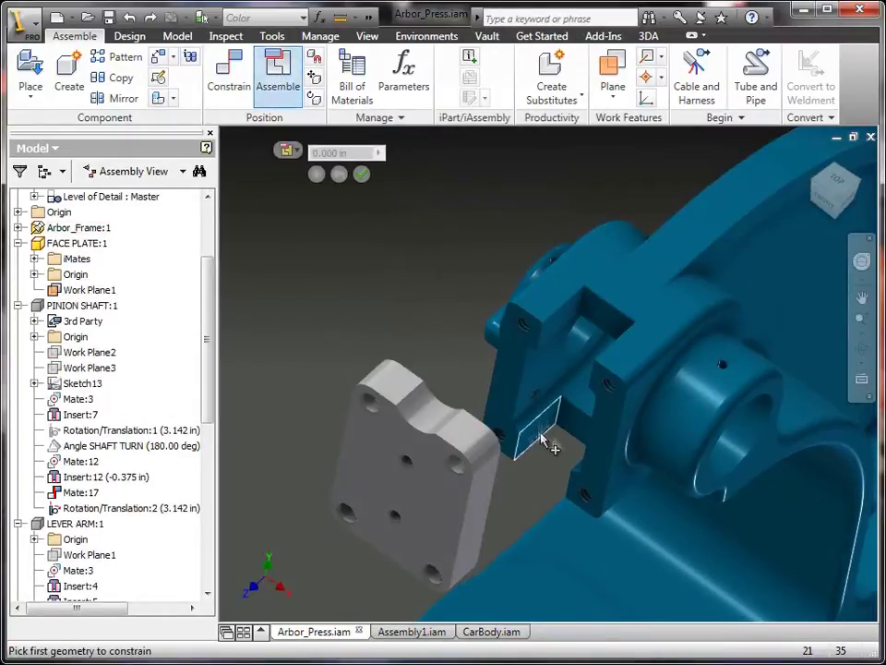
- Use Assemble to insert the face plate's corner hole into the frame's threaded hole and flush their top faces with a 0.000 in offset
click(499, 451)
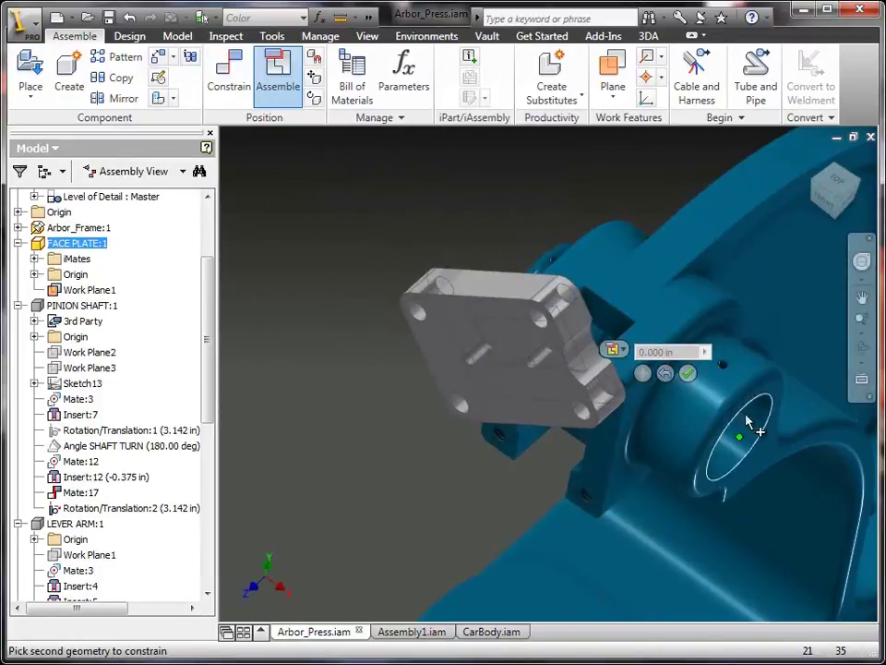
click(571, 275)
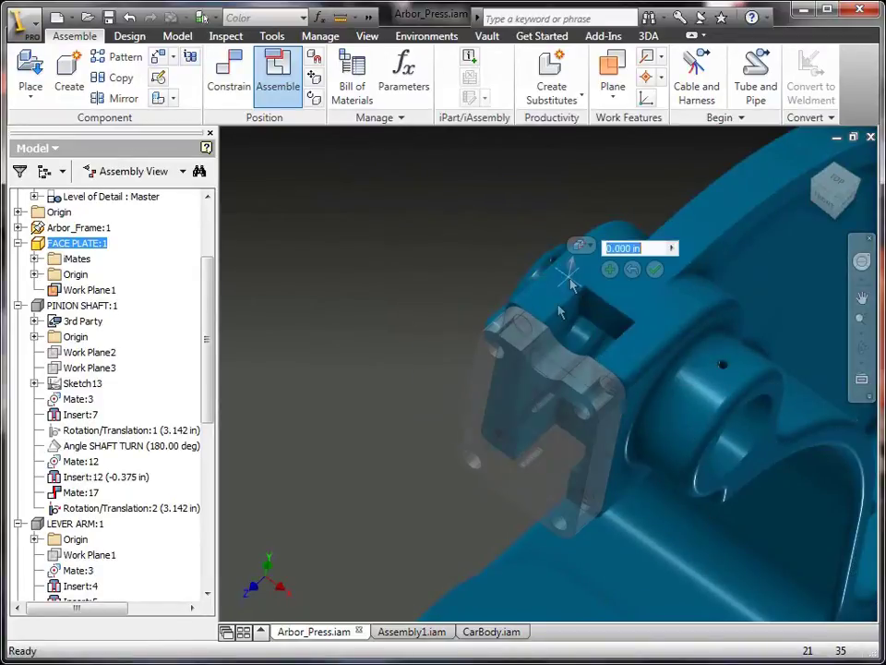
click(653, 271)
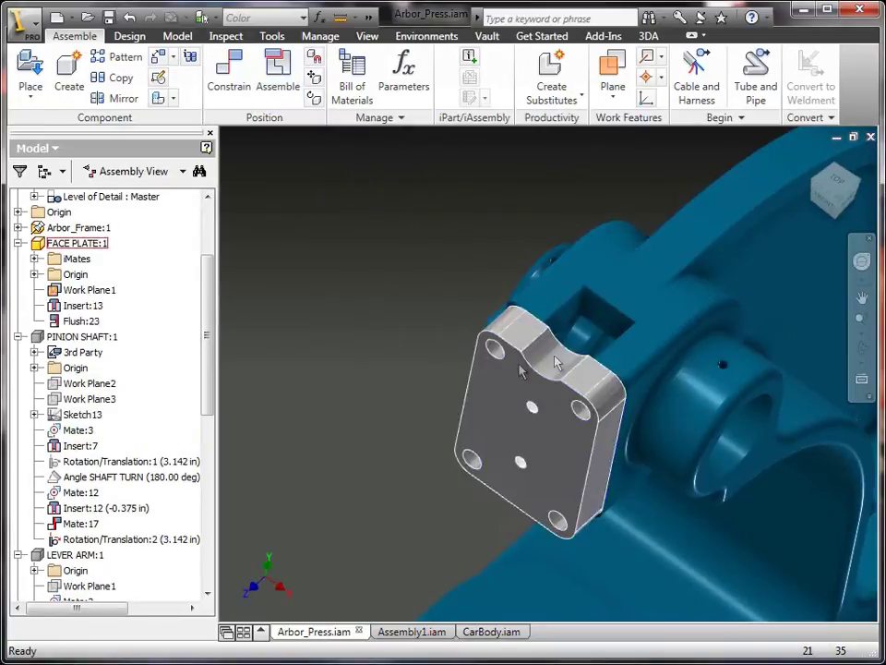
drag(211, 391, 231, 565)
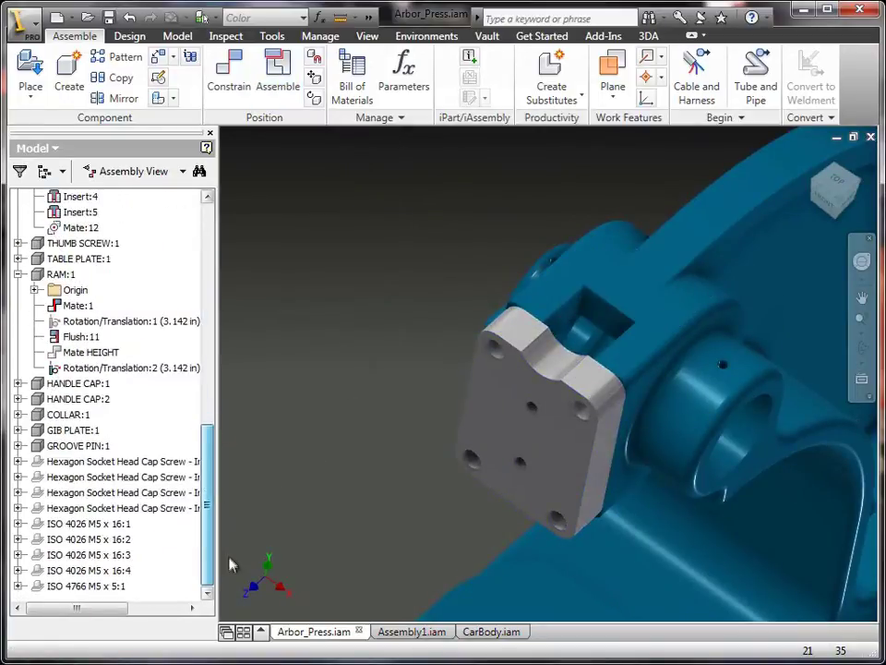
drag(221, 517, 219, 272)
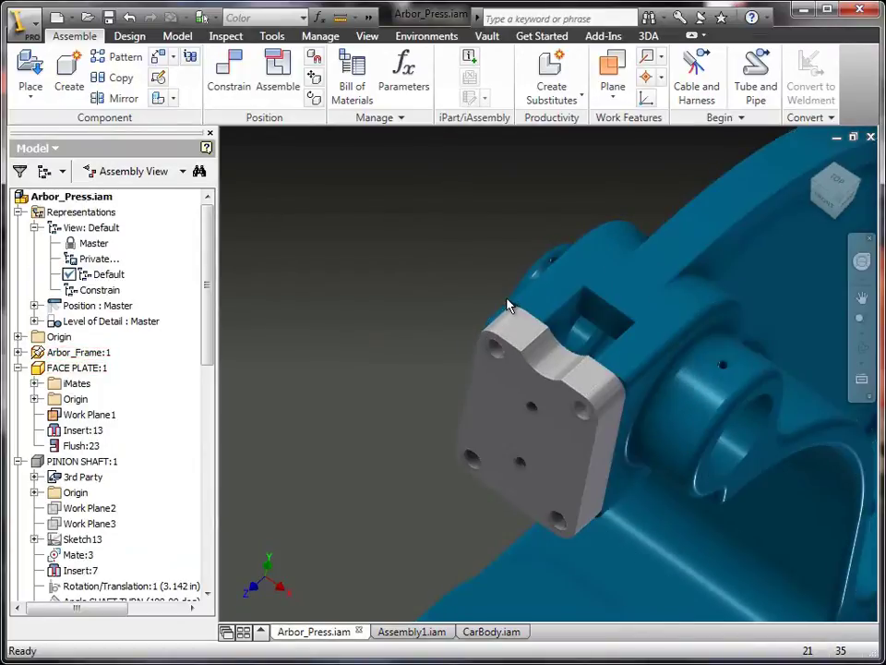
scroll(477, 313, down, 4)
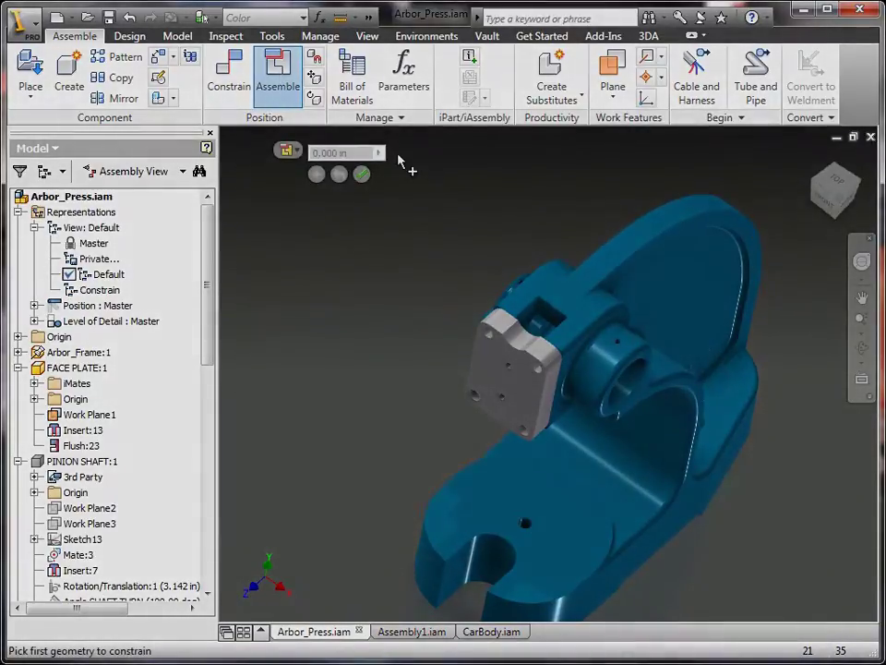
key(Escape)
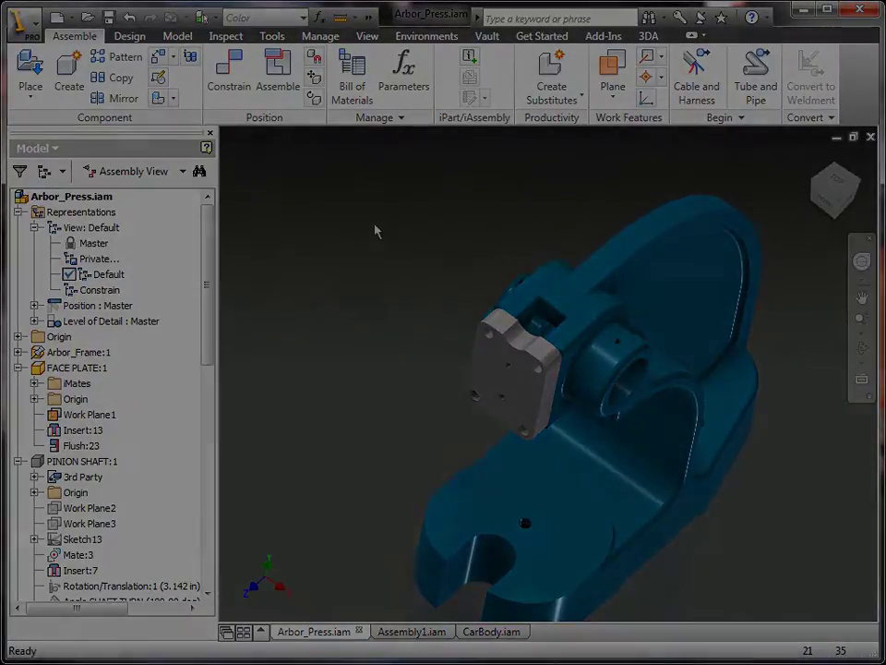
right_click(375, 228)
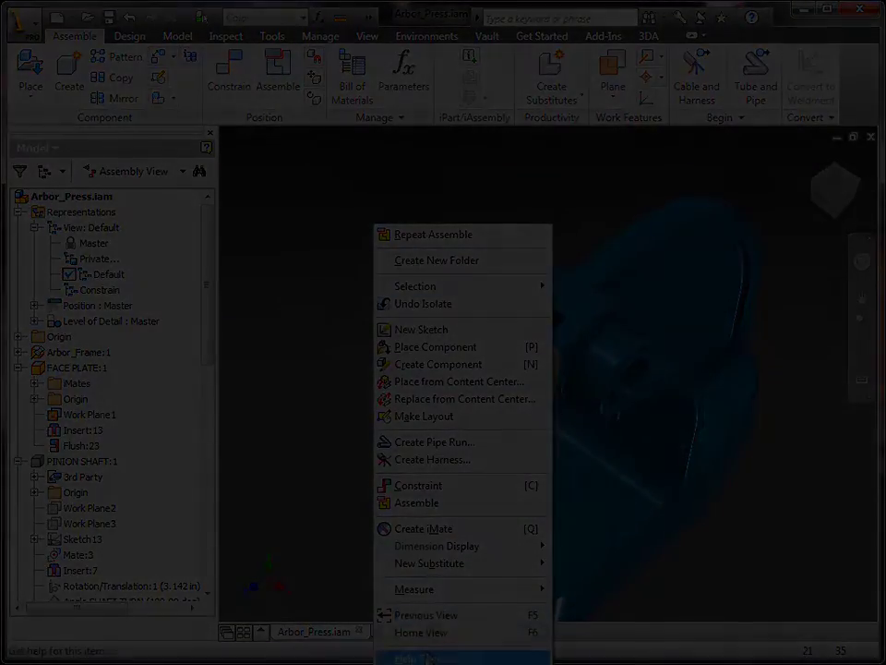